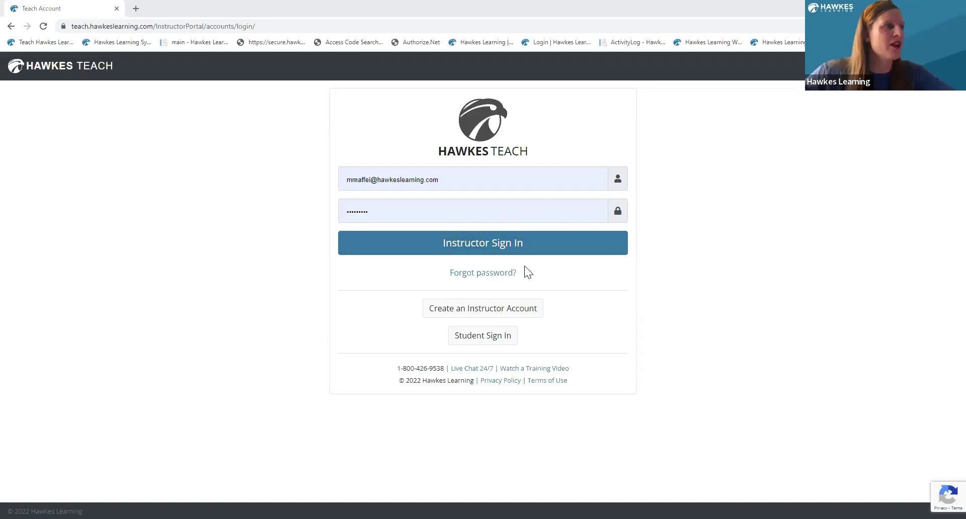
Sign in to the instructor portal and open the curriculum management page for assignments.
click(484, 243)
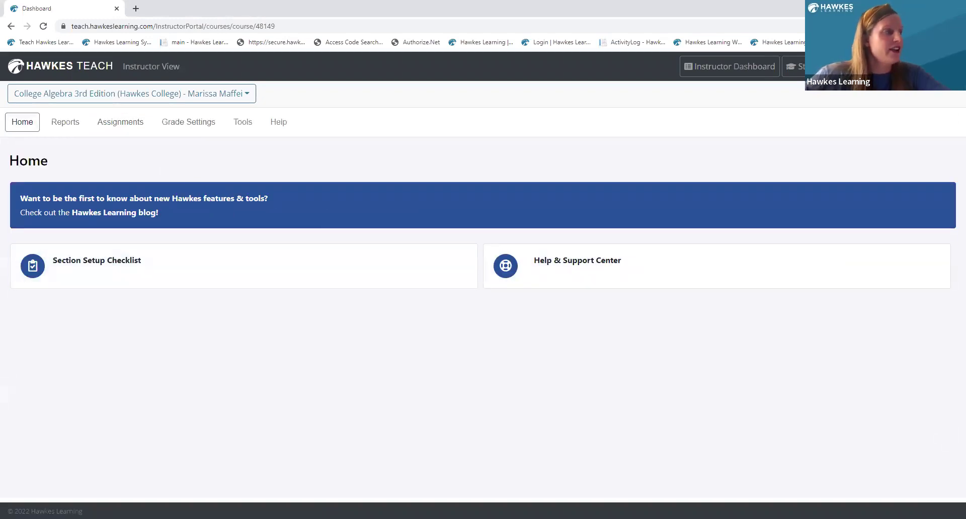
click(115, 127)
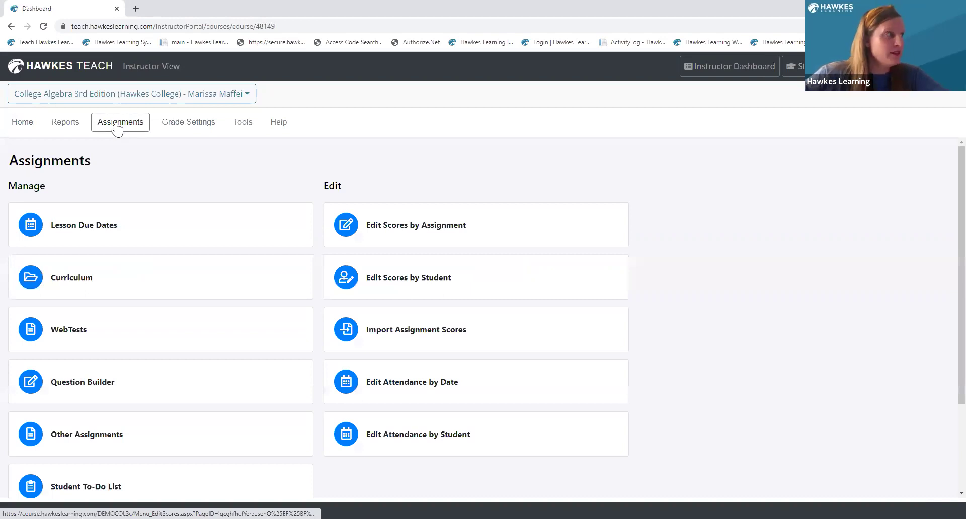
click(104, 279)
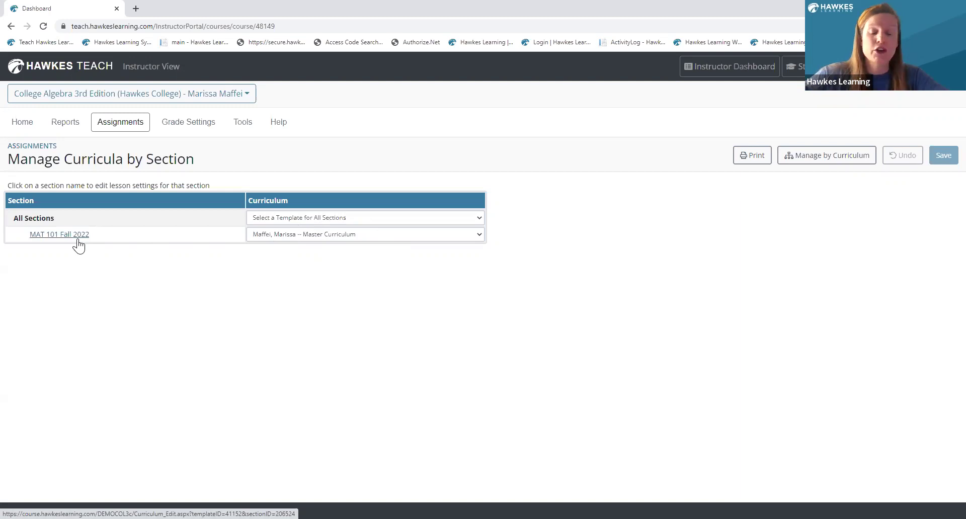
View the curricula available for the MAT 101 Fall 2022 section and open that section's curriculum for editing.
click(477, 234)
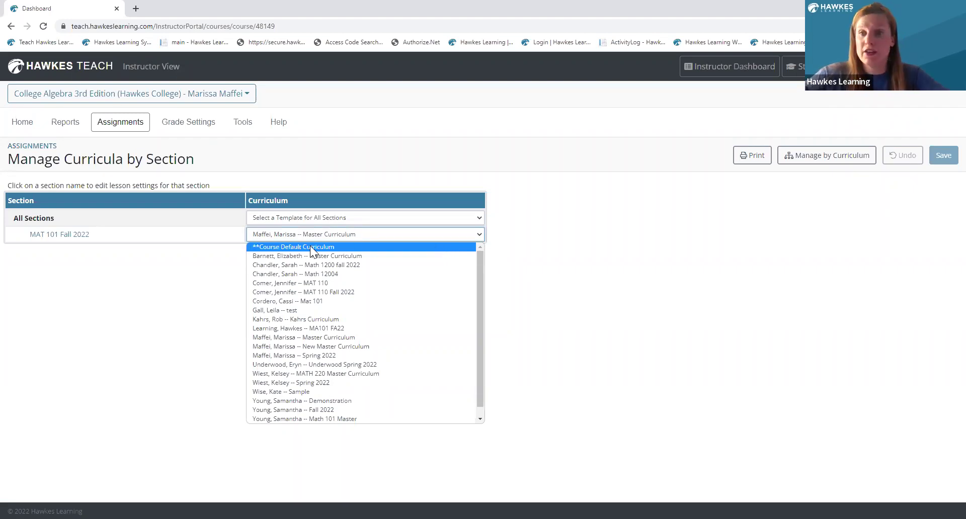
click(119, 273)
click(81, 235)
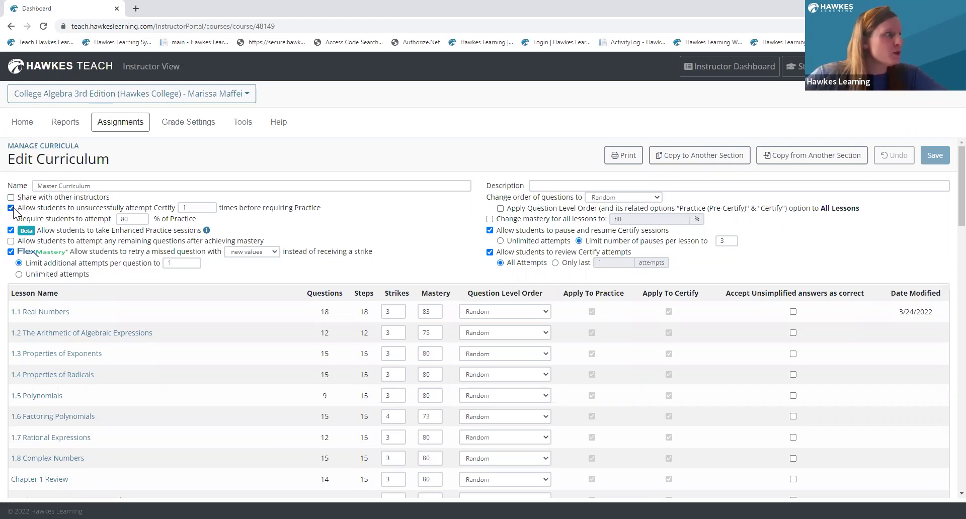
Allow 2 unsuccessful Certify attempts before requiring Practice, and require students to attempt 70% of Practice.
click(12, 208)
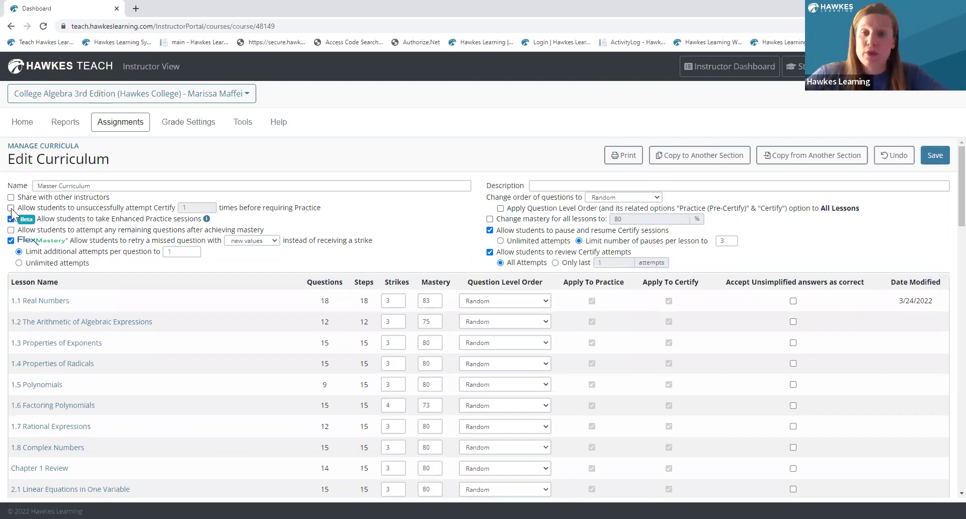
click(11, 208)
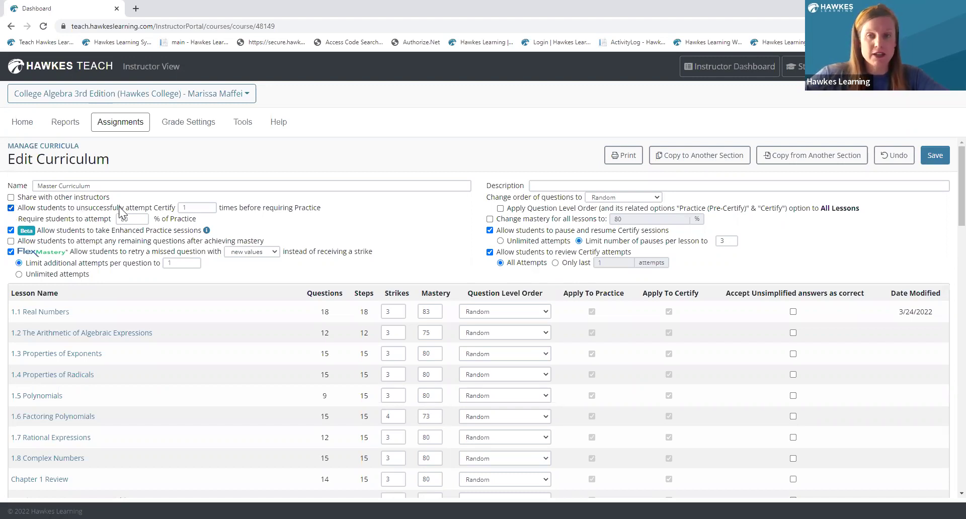
click(184, 211)
text(1)
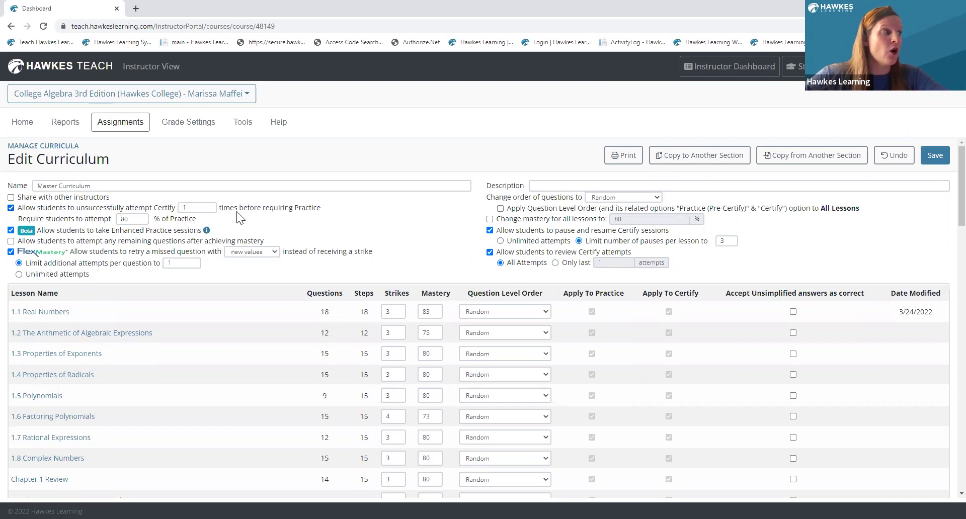
click(198, 206)
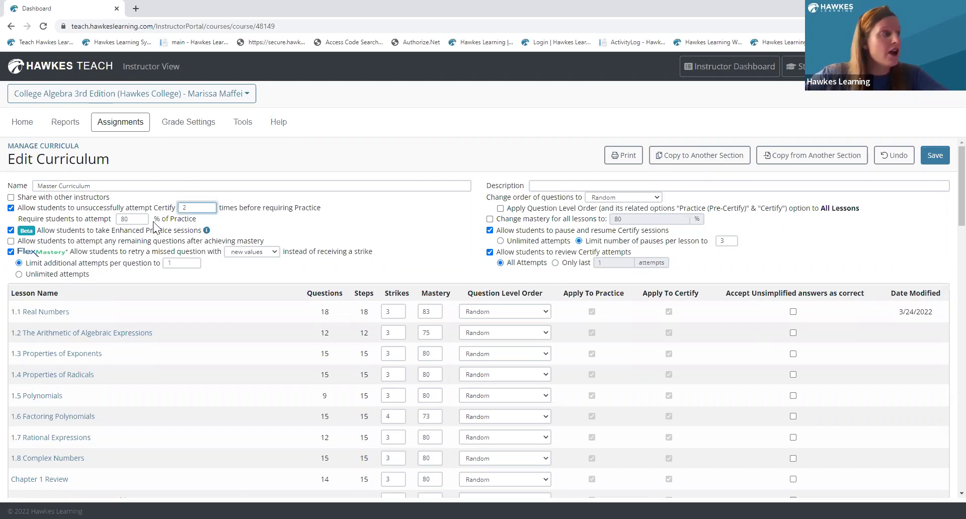
click(137, 217)
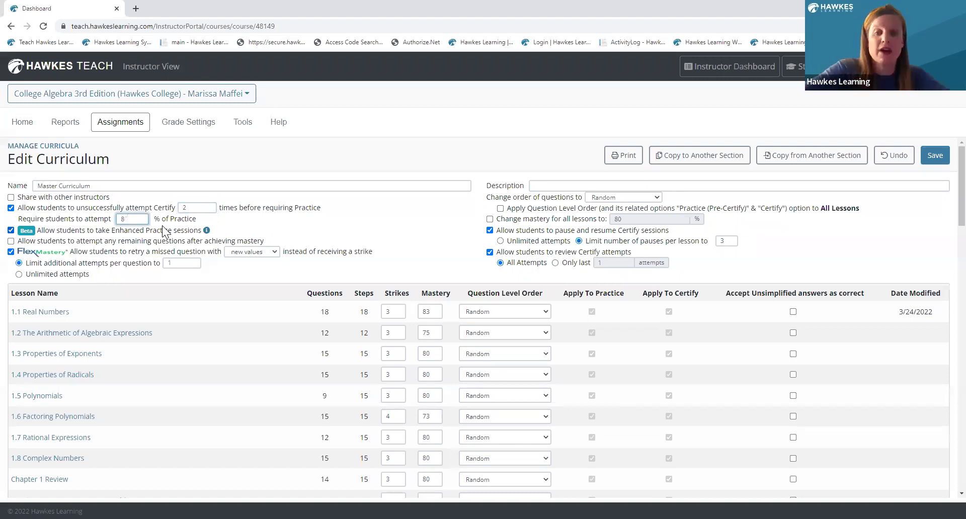
key(BackSpace)
text(70)
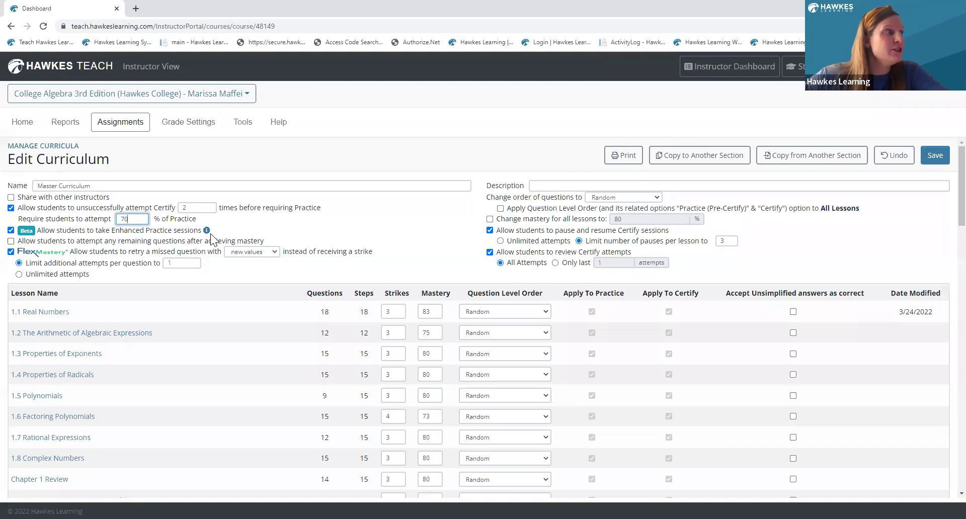
Try limiting students' review of Certify attempts to only the last attempt, and switch back to all attempts.
mouse_move(206, 232)
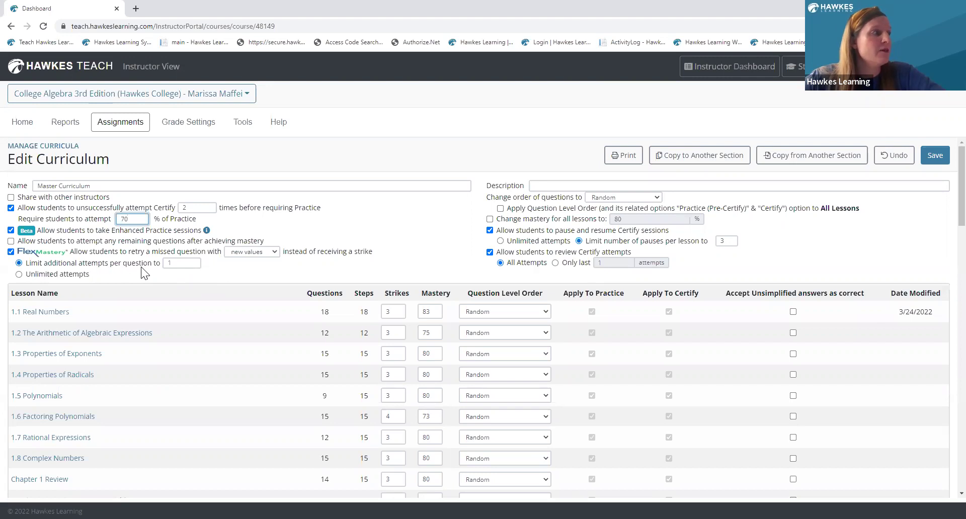
click(190, 263)
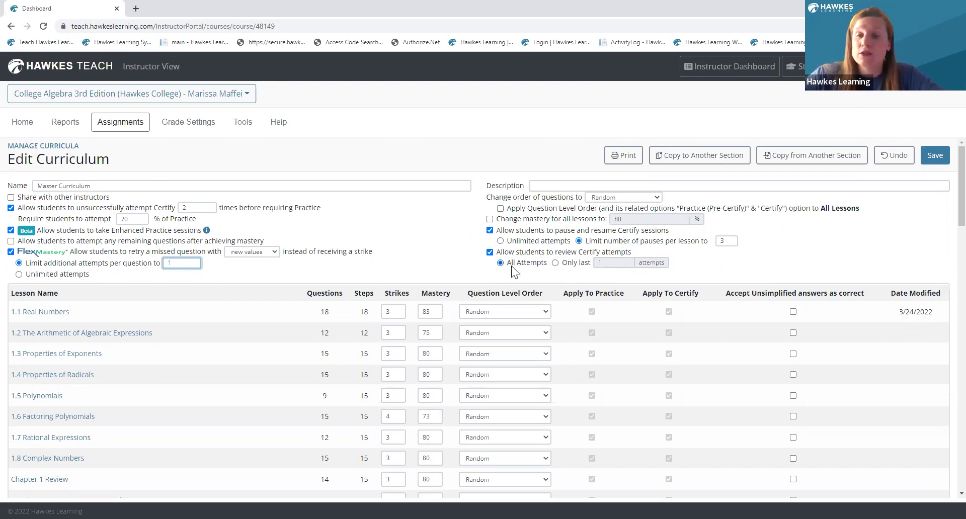
click(556, 263)
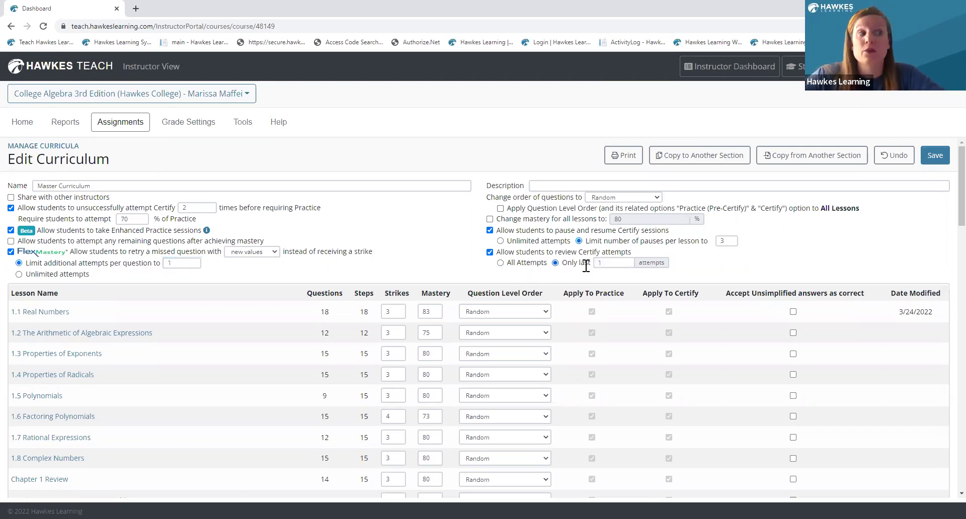
click(501, 262)
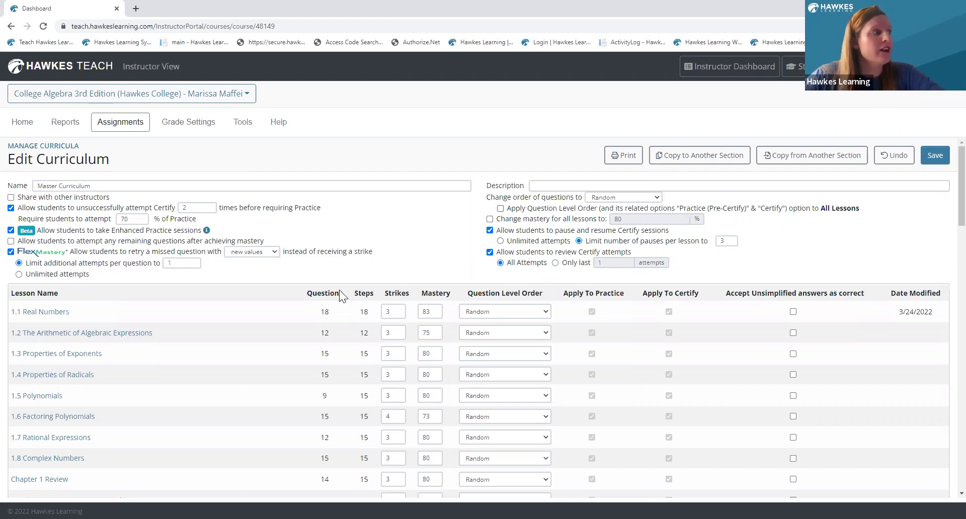
Set the mastery for lesson 1.2 The Arithmetic of Algebraic Expressions to 50 and view lesson 1.1's question order options.
scroll(314, 302, down, 2)
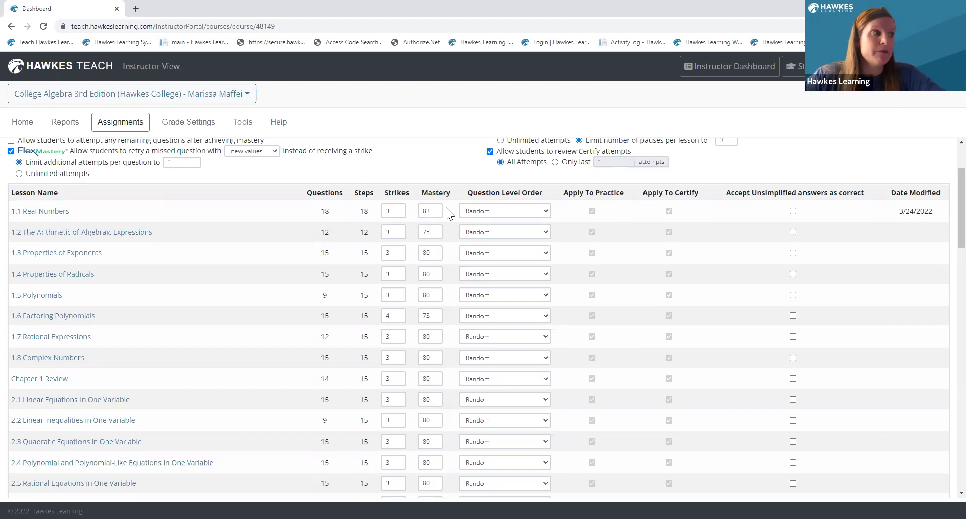
click(436, 233)
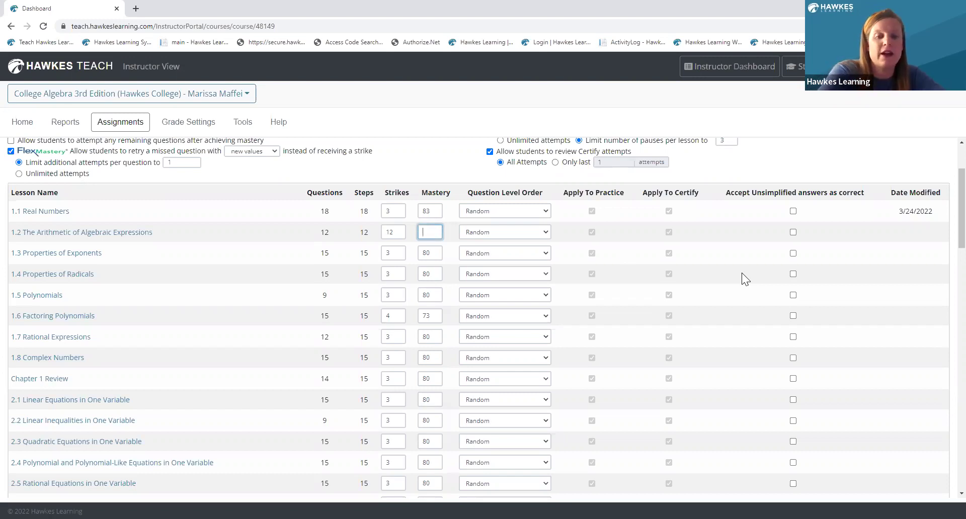
text(50)
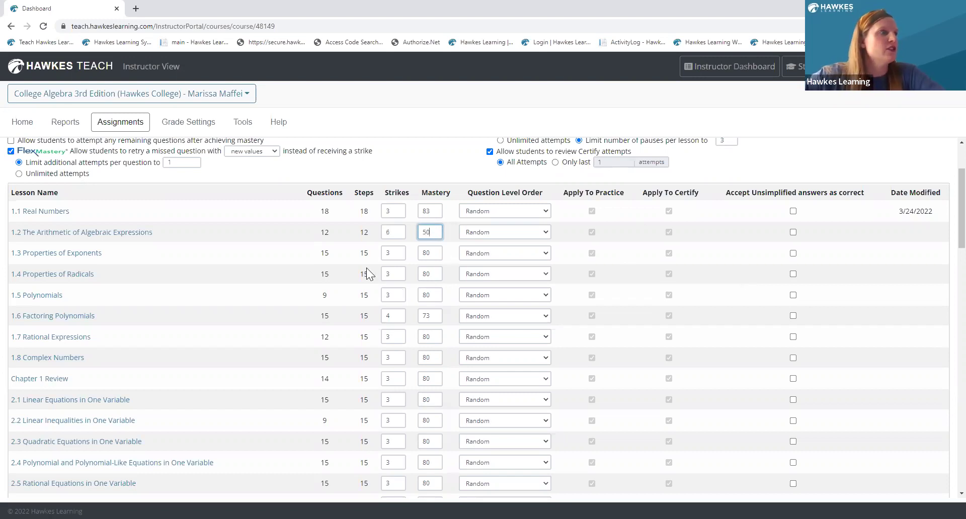
click(408, 293)
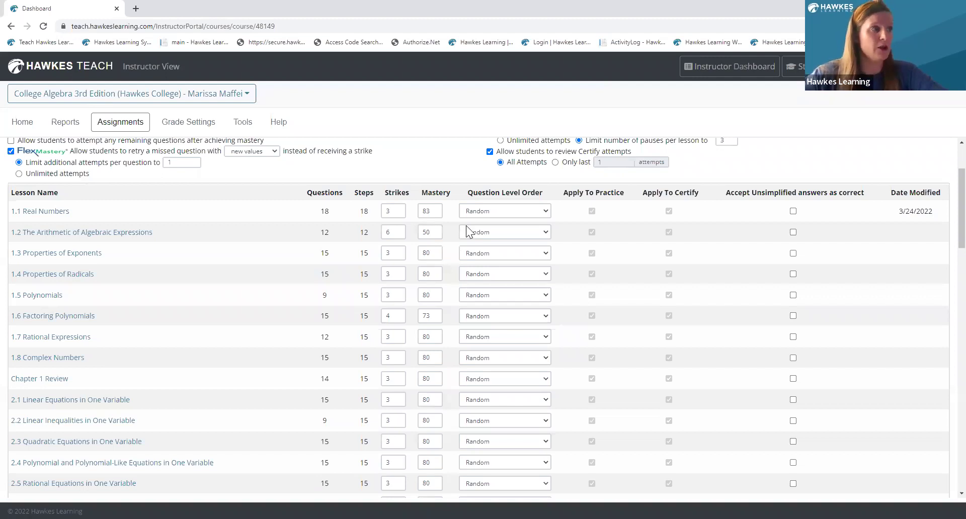
click(548, 212)
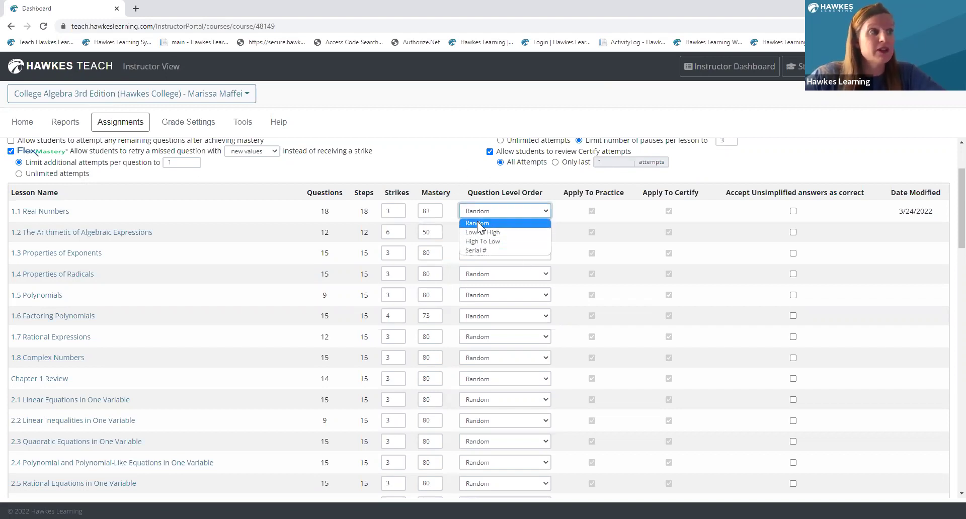
click(449, 169)
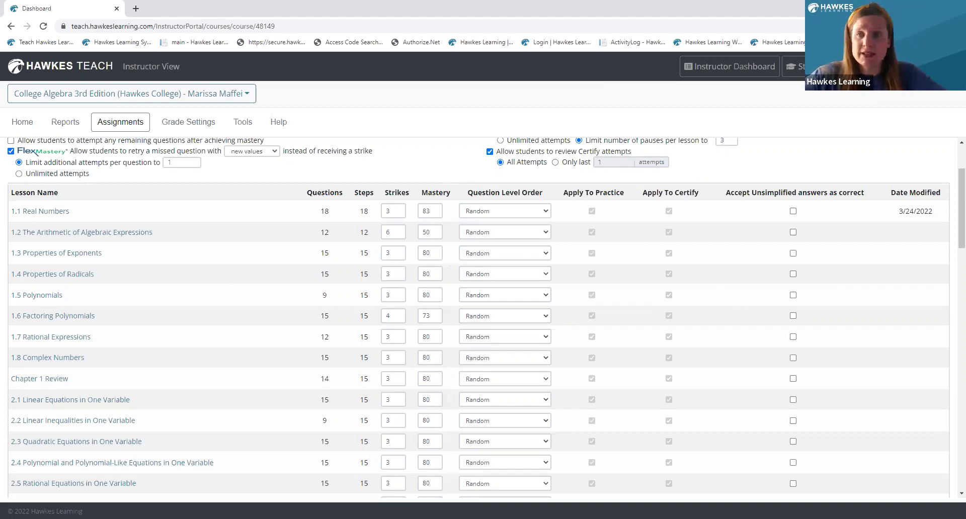
Open lesson 1.7 Rational Expressions in the Lesson Builder and review its question bank and assigned questions.
scroll(146, 364, down, 2)
scroll(146, 366, down, 1)
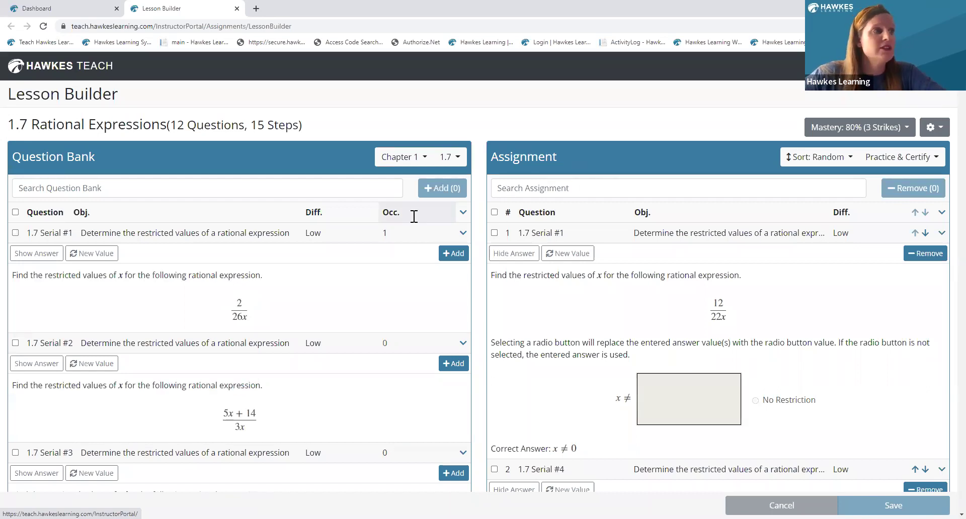
scroll(675, 225, down, 1)
scroll(701, 196, up, 1)
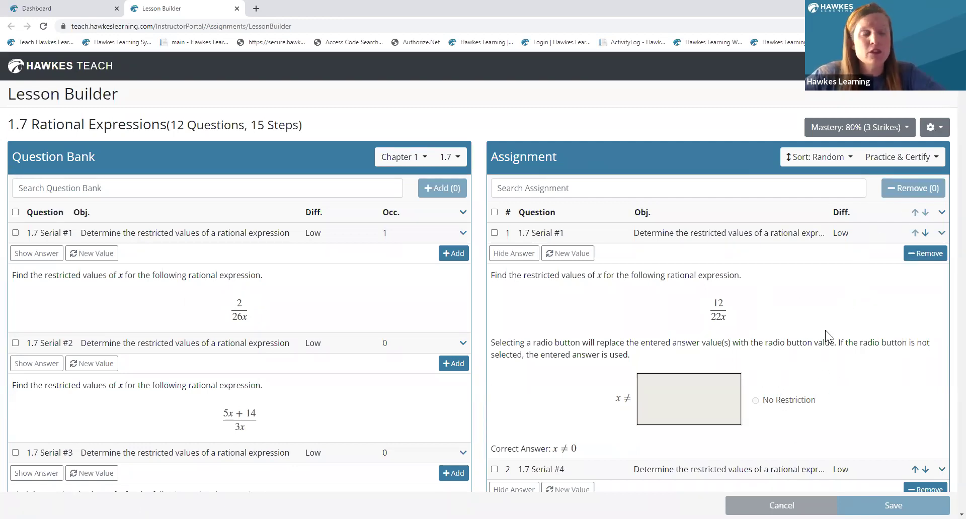
scroll(826, 330, down, 4)
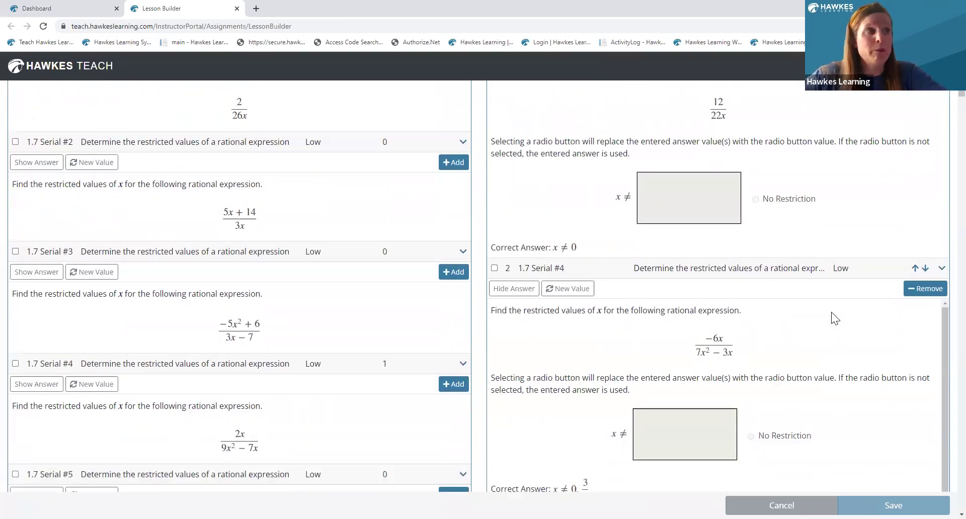
scroll(831, 312, down, 6)
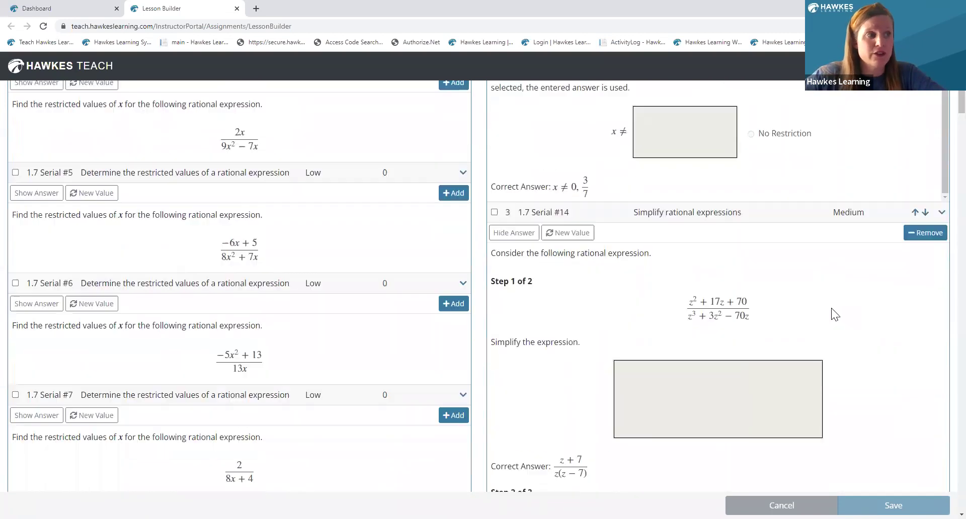
scroll(831, 309, down, 6)
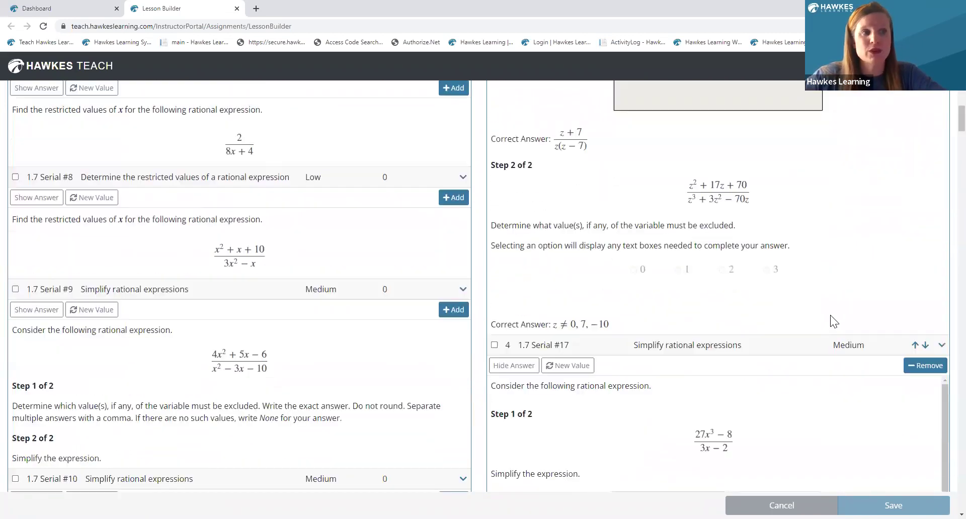
scroll(831, 316, up, 15)
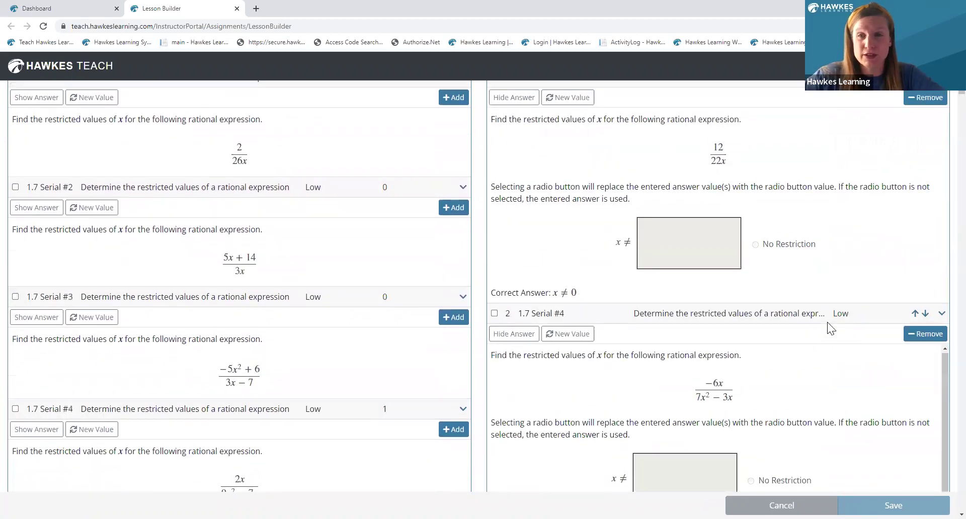
scroll(828, 328, up, 3)
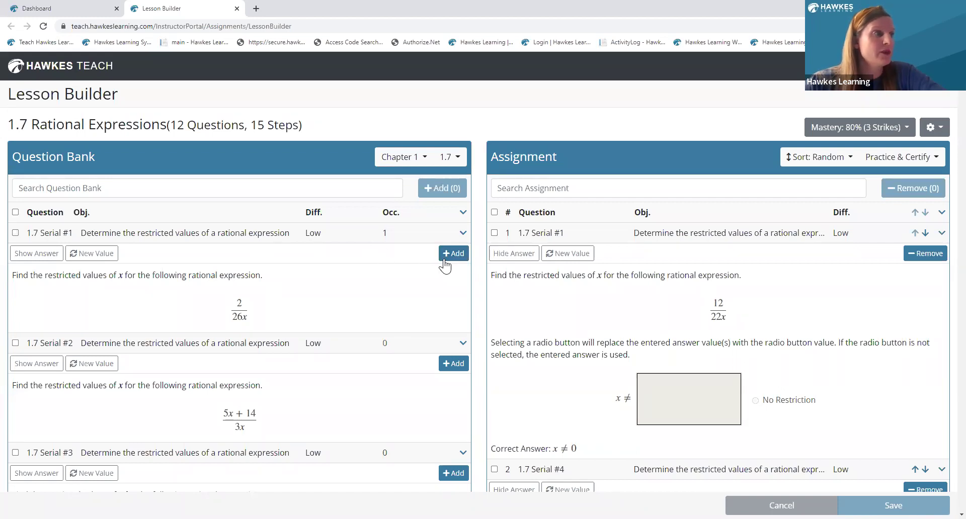
Add another occurrence of question 1.7 Serial #1 from the question bank to the assignment.
click(453, 254)
scroll(604, 241, down, 7)
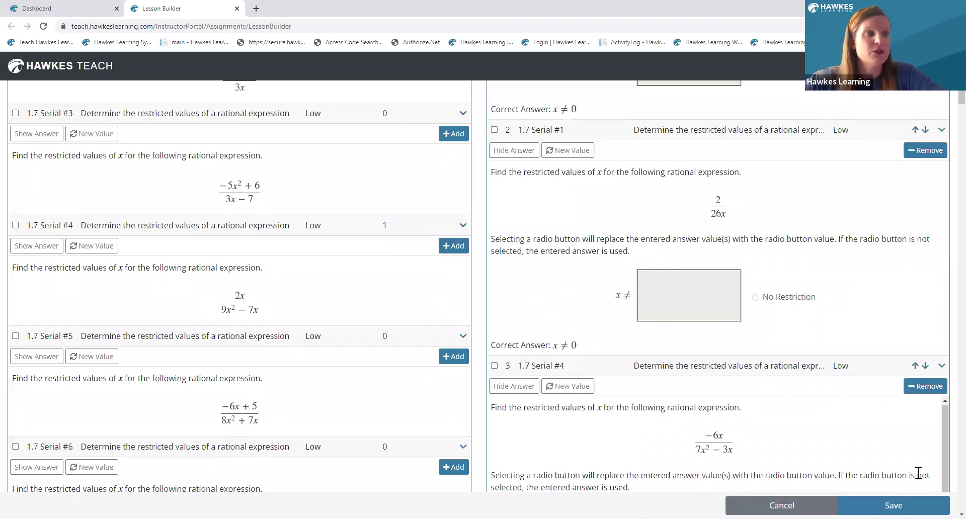
scroll(903, 393, up, 7)
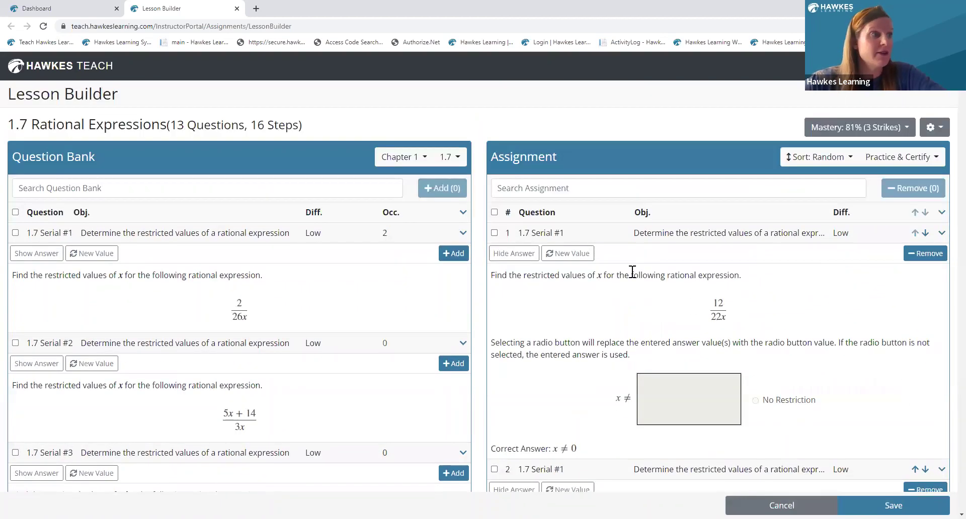
Remove question 1.7 Serial #4 from the assignment.
scroll(803, 297, down, 1)
scroll(803, 298, down, 6)
scroll(803, 298, down, 3)
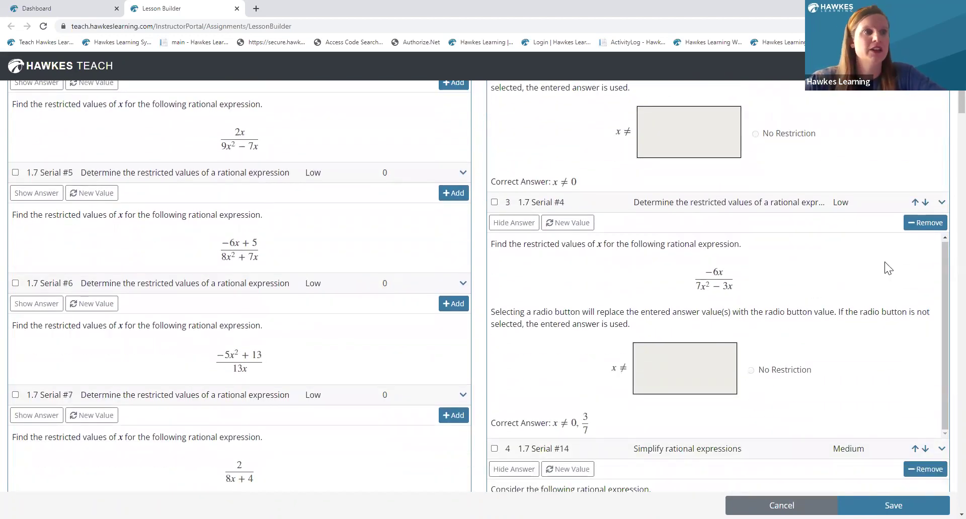
click(920, 223)
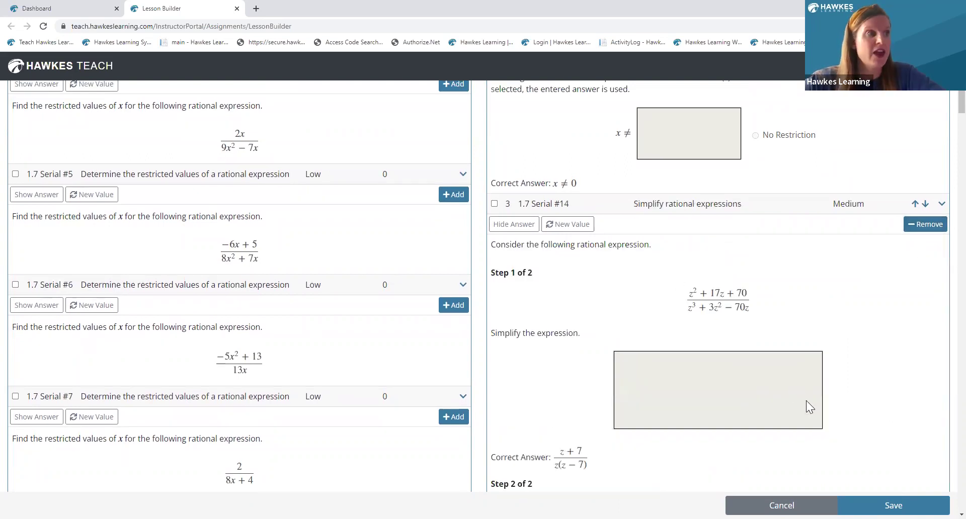
scroll(767, 366, up, 10)
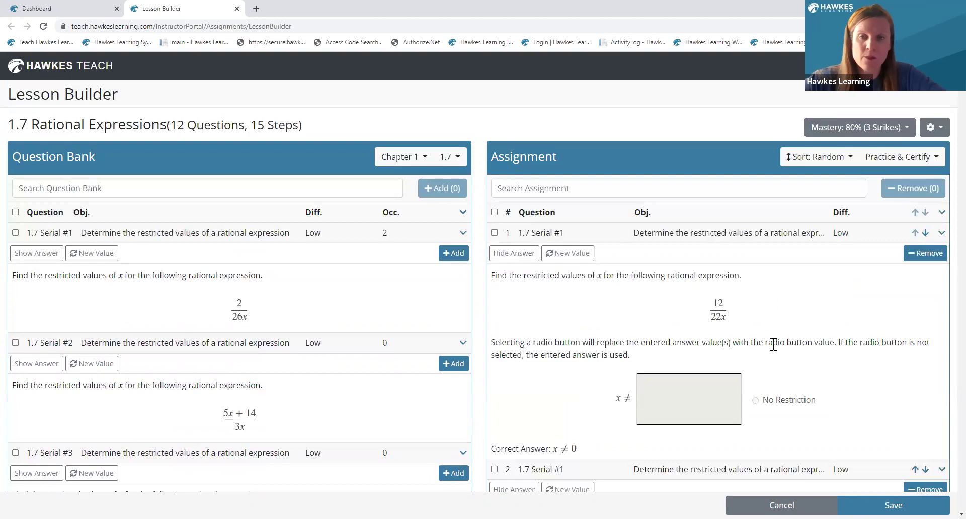
Switch the question bank to lesson 1.4 Properties of Radicals within Chapter 1 and look through its questions.
click(426, 161)
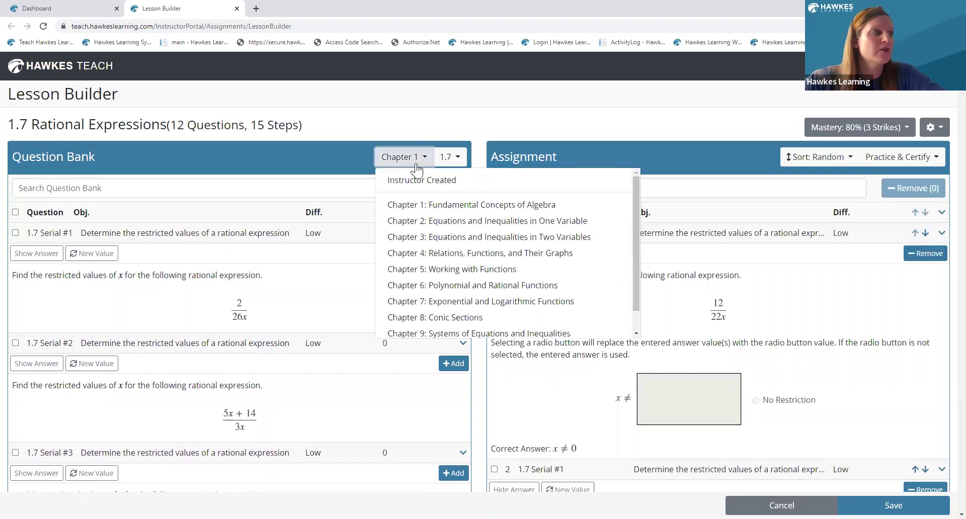
click(453, 160)
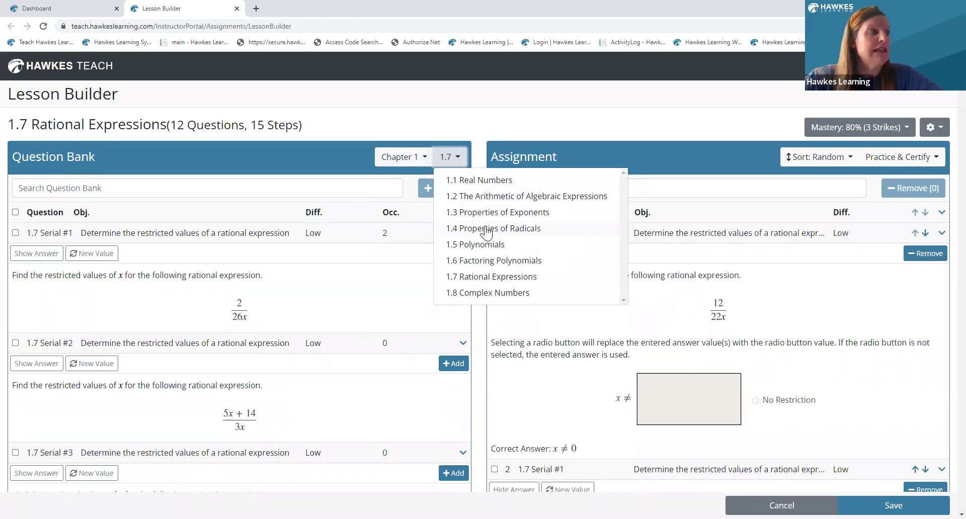
click(486, 230)
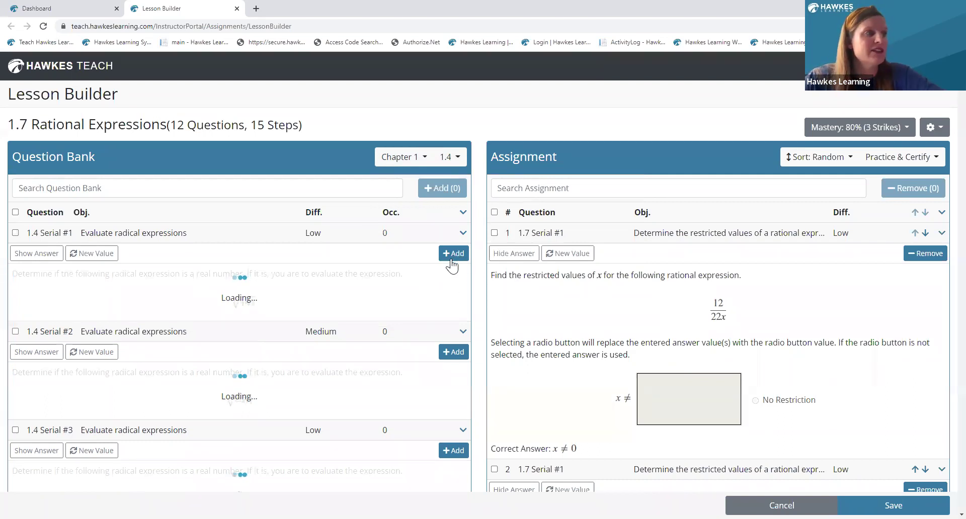
scroll(893, 307, down, 5)
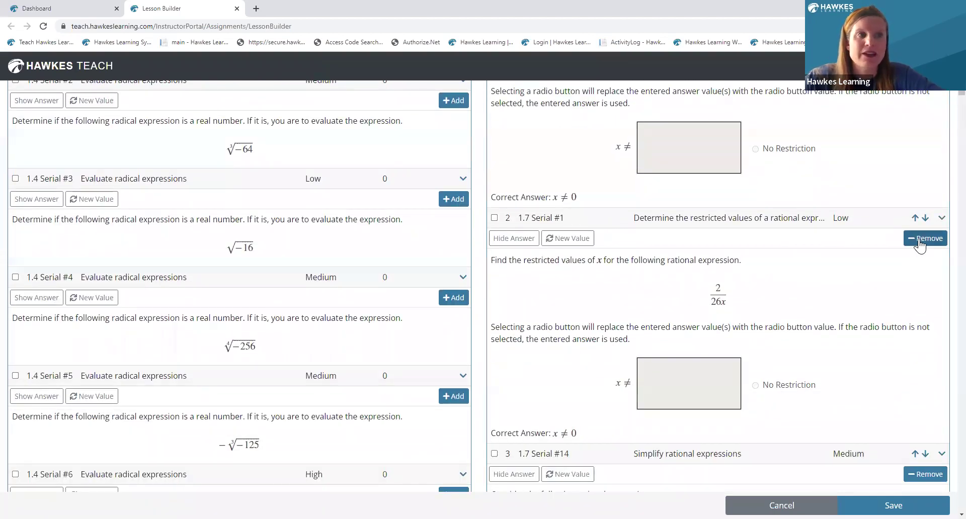
scroll(883, 337, up, 5)
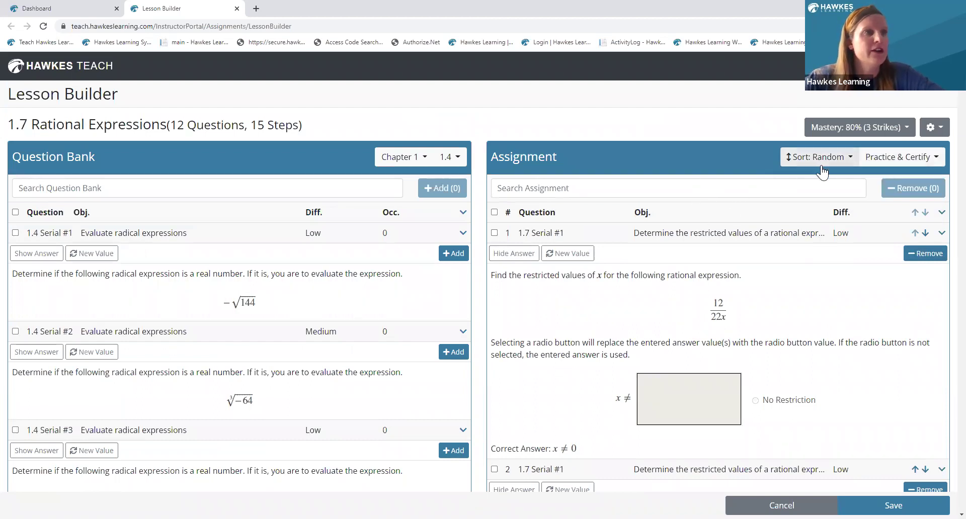
View the available sort orders and mastery settings for the lesson 1.7 assignment.
click(851, 157)
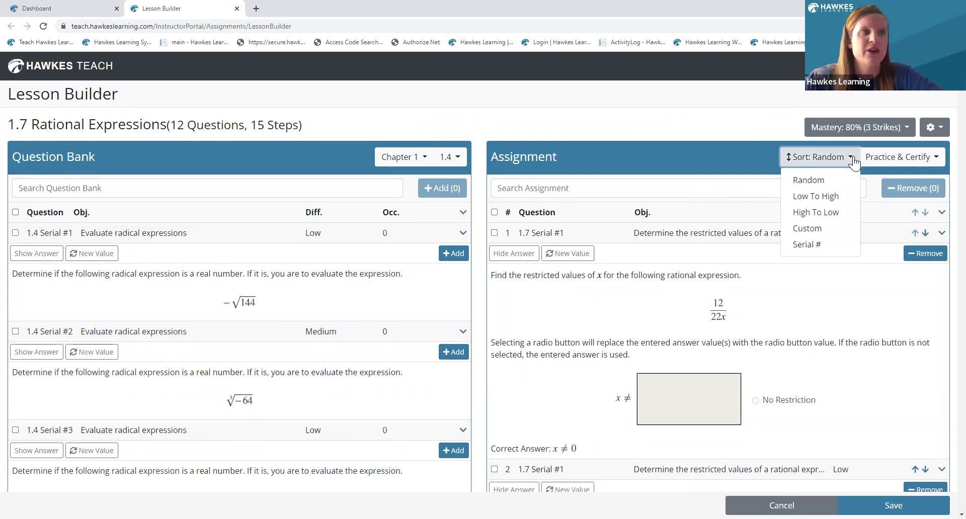
click(854, 160)
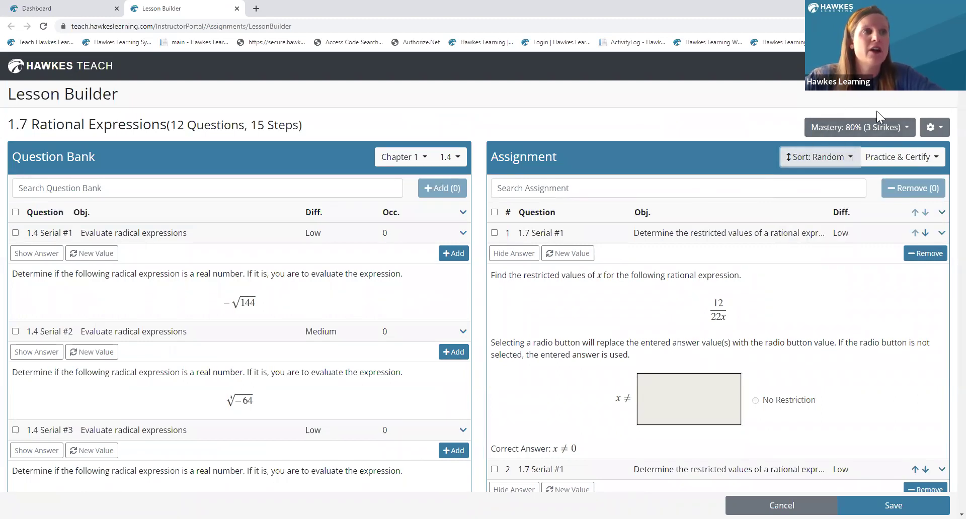
click(905, 128)
click(906, 130)
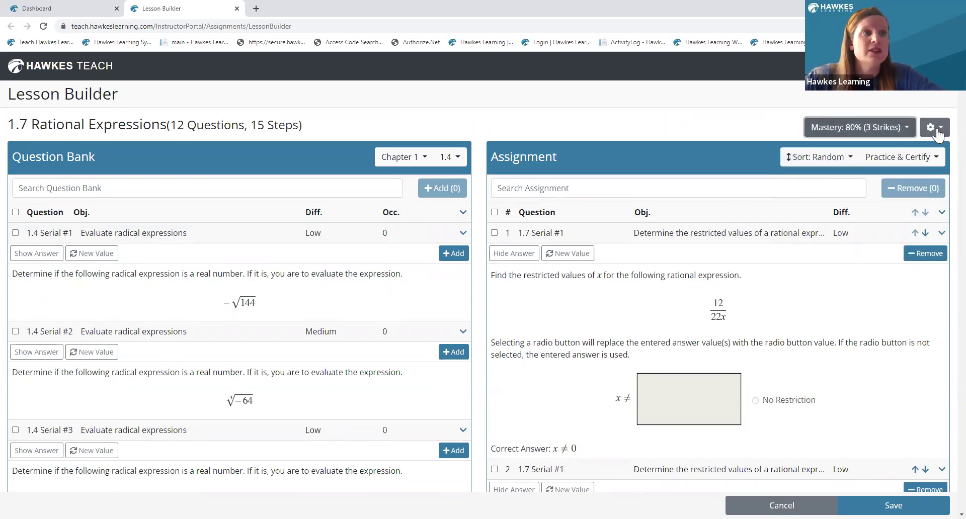
Open the Learn content for lesson 1.7, browse its pages up to page 3, and close it.
click(941, 132)
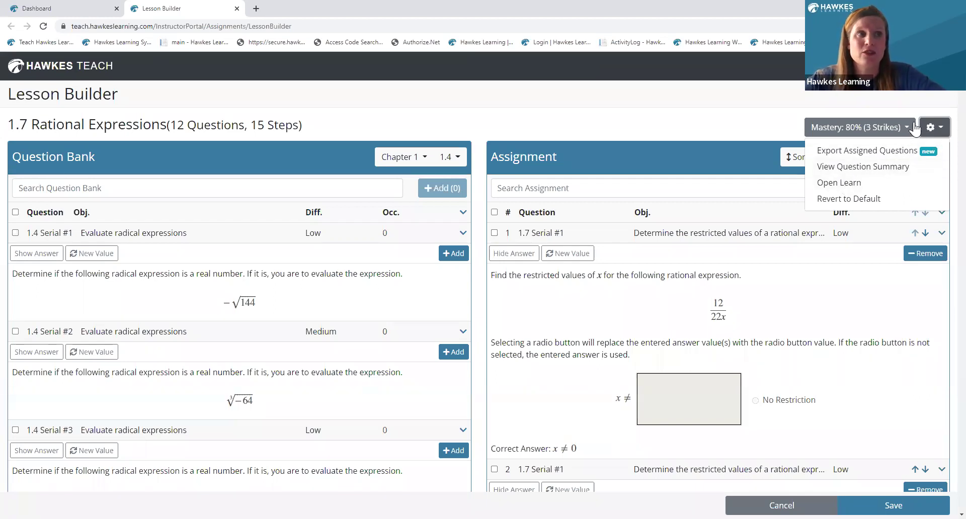
click(831, 187)
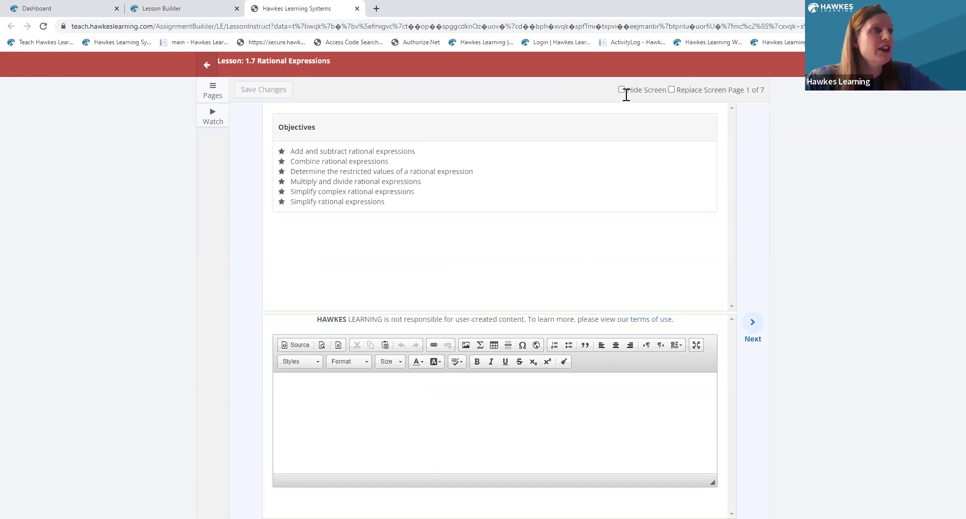
click(753, 322)
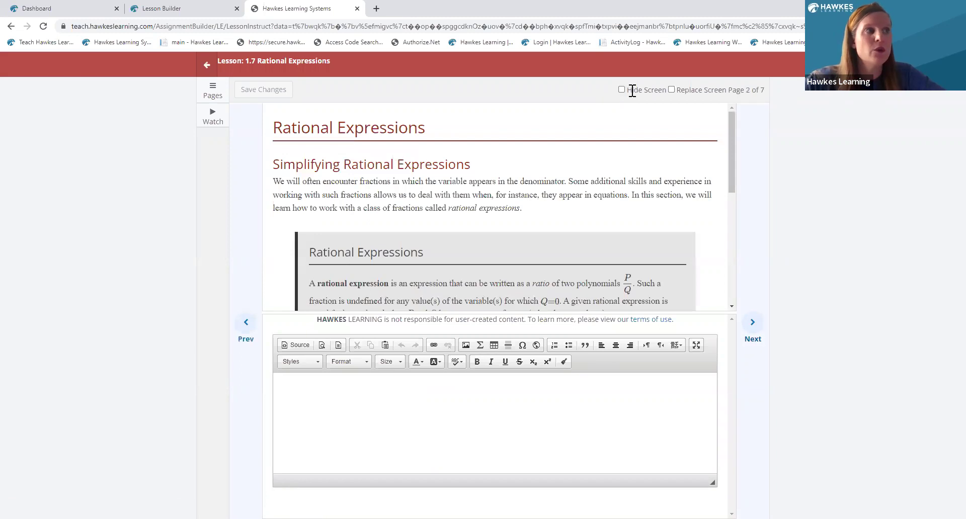
click(753, 325)
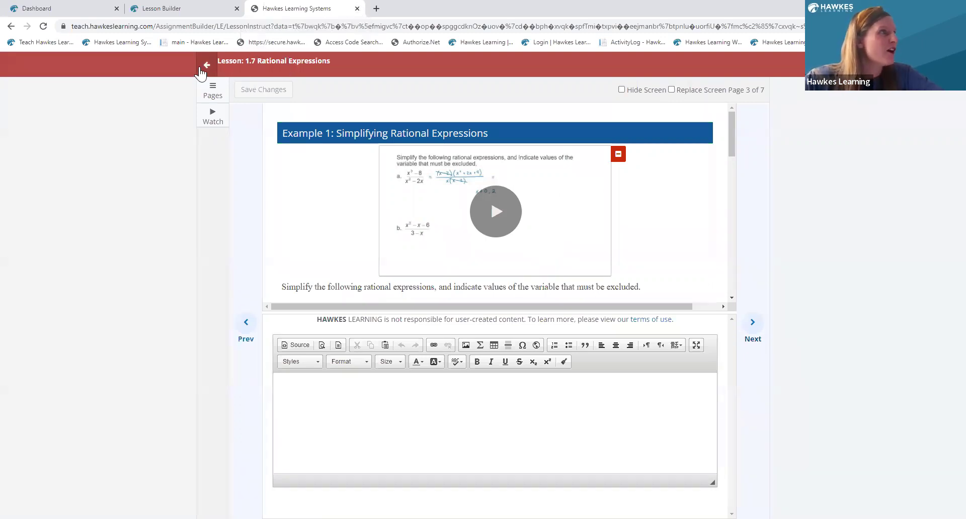
click(358, 8)
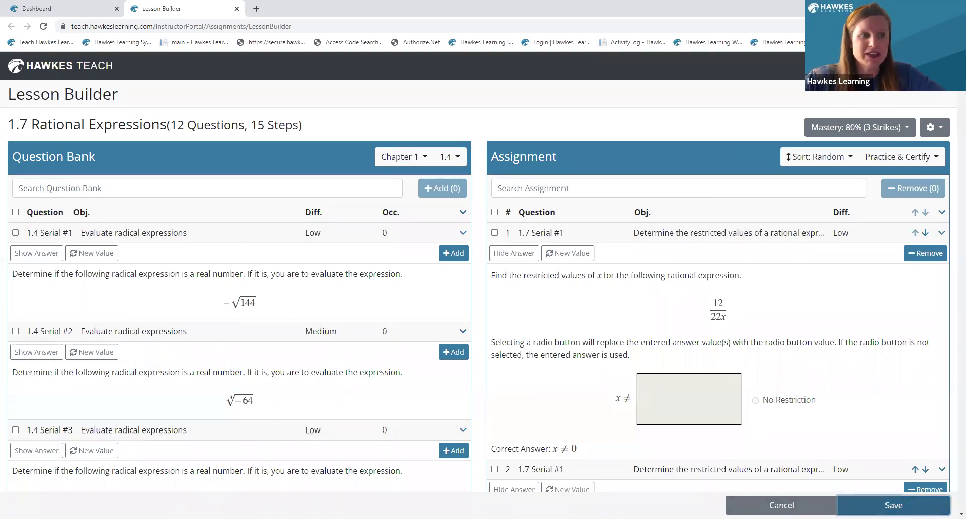
Save the changes to lesson 1.7 and close the Lesson Builder to return to the curriculum.
click(893, 505)
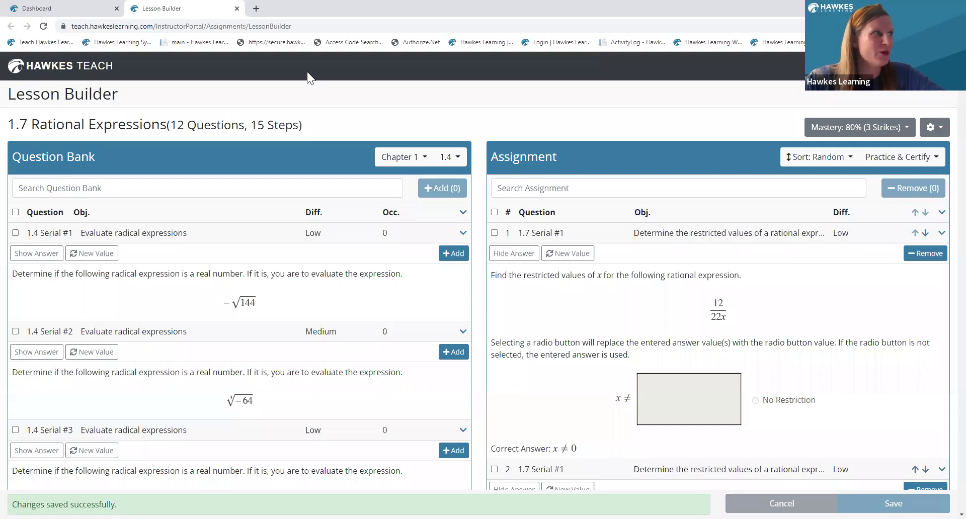
click(237, 9)
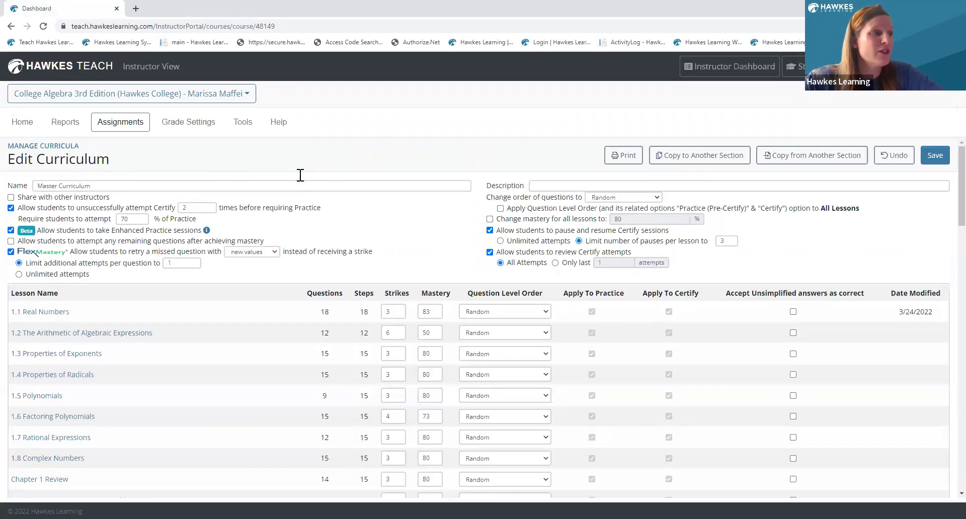
Open lesson 1.2 The Arithmetic of Algebraic Expressions in the Lesson Builder and view its Practice & Certify options.
scroll(155, 265, down, 1)
scroll(145, 192, up, 1)
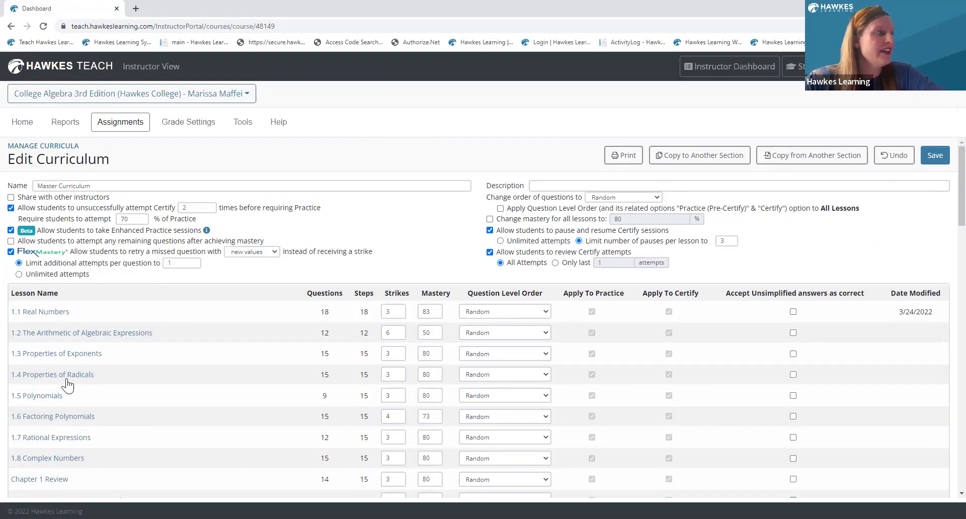
scroll(55, 342, down, 2)
scroll(50, 326, down, 2)
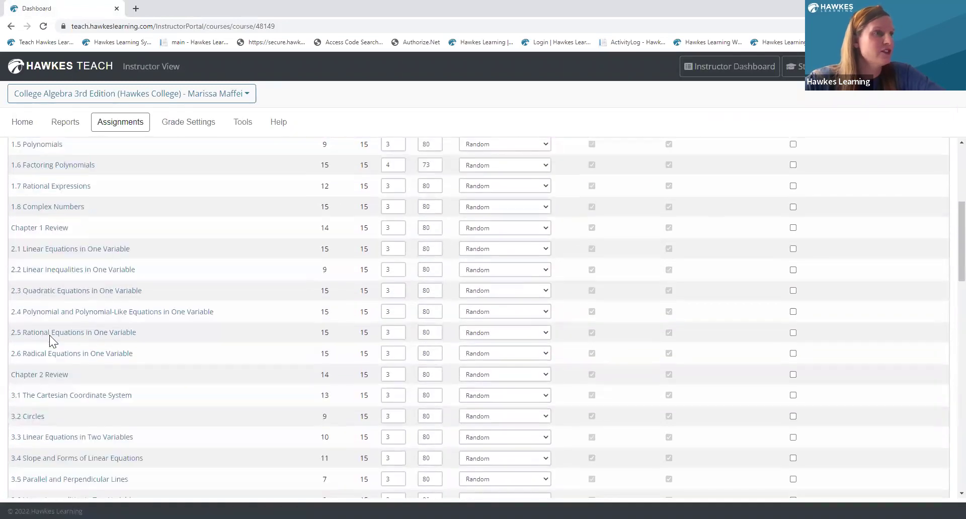
scroll(49, 335, up, 5)
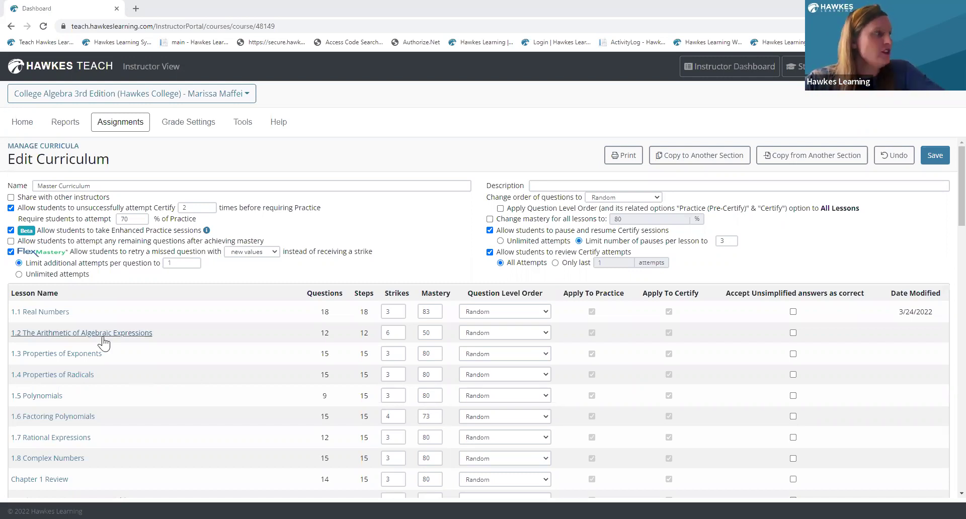
click(148, 334)
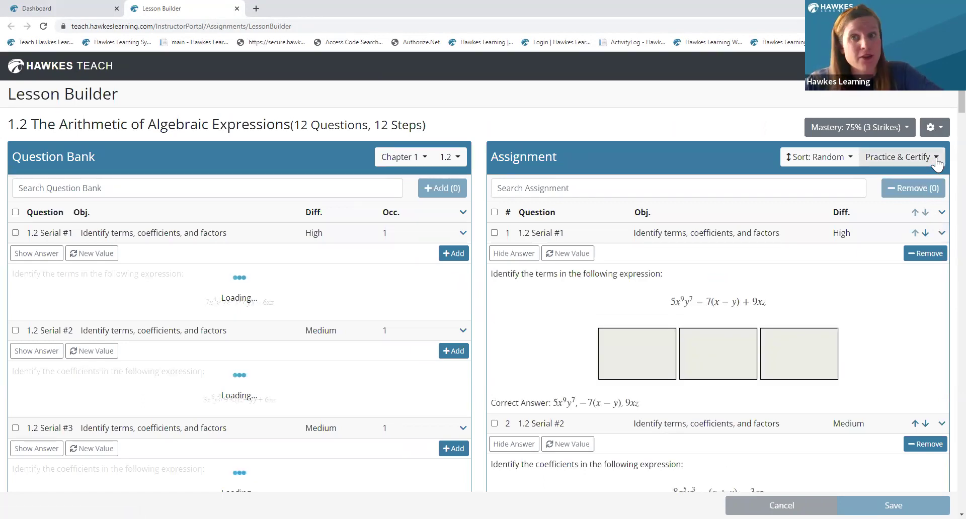
click(937, 161)
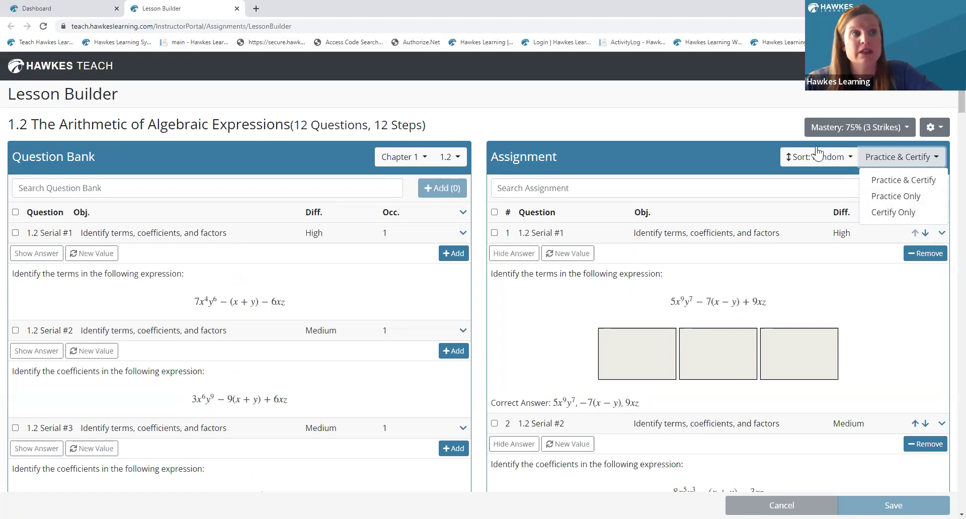
click(666, 106)
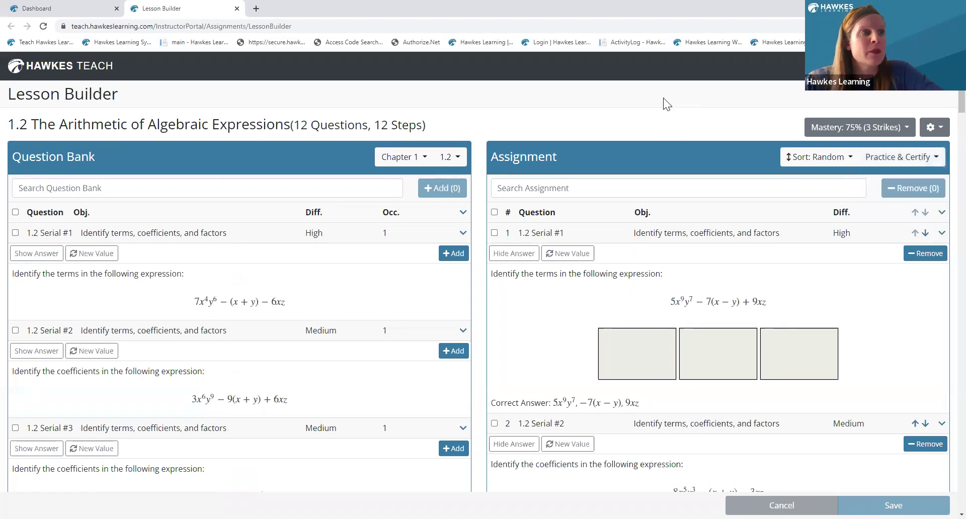
Remove question 1.2 Serial #2 from the lesson 1.2 assignment.
scroll(773, 319, down, 4)
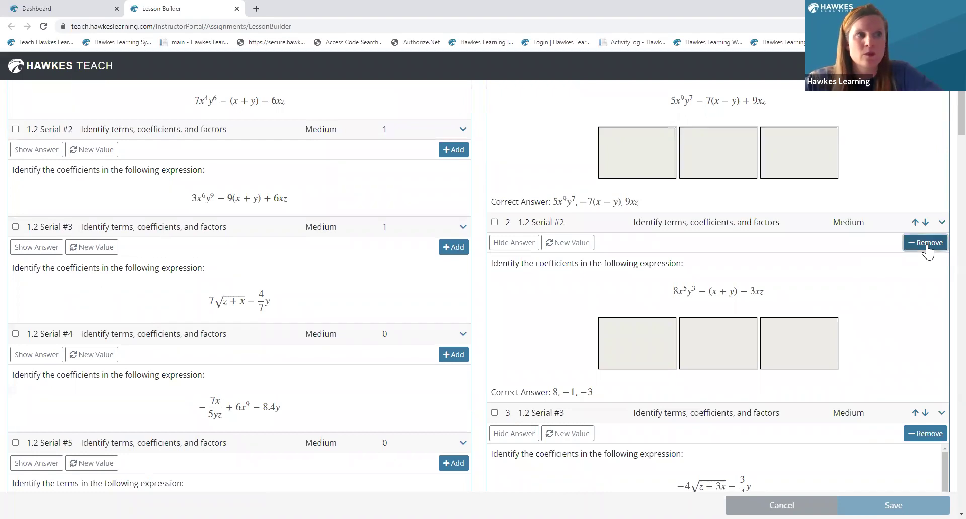
click(929, 245)
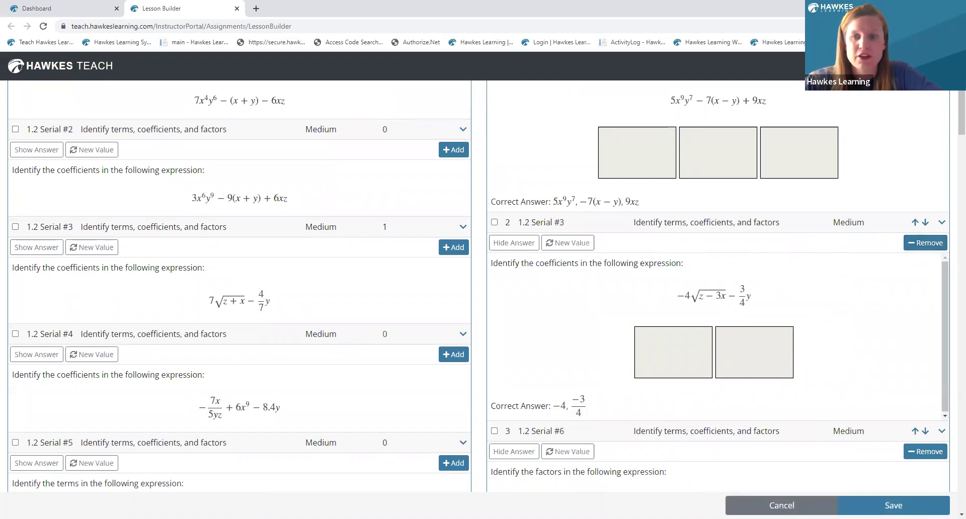